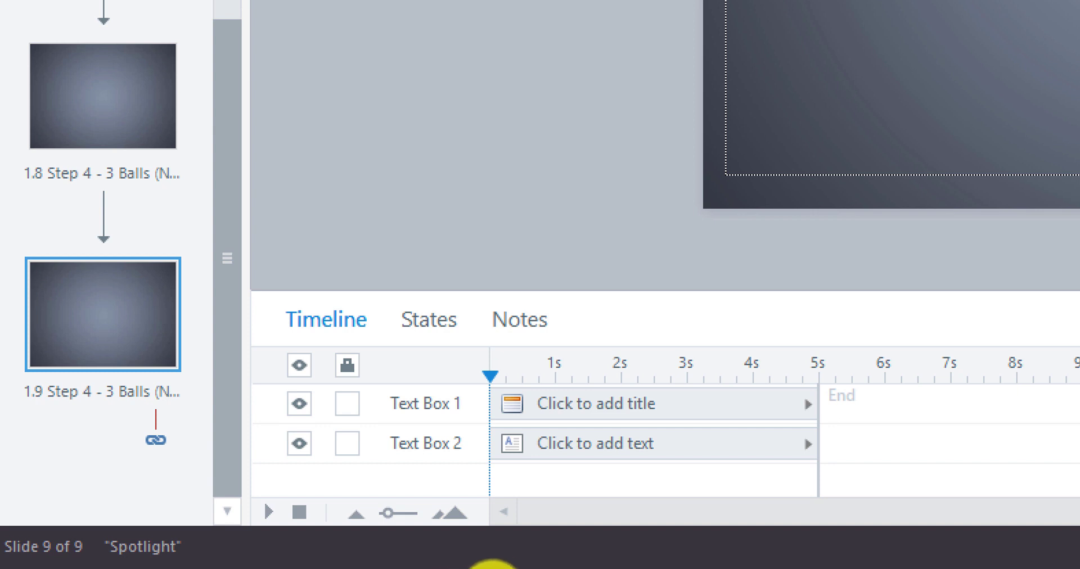
- Look up the screen after Step 4 in the PowerPoint storyboard and rename Storyline slide 1.9 as Step 5 - 3 Balls (Continuous)
{"action": "mouse_move", "coordinate": [494, 567]}
{"action": "left_click", "coordinate": [211, 500]}
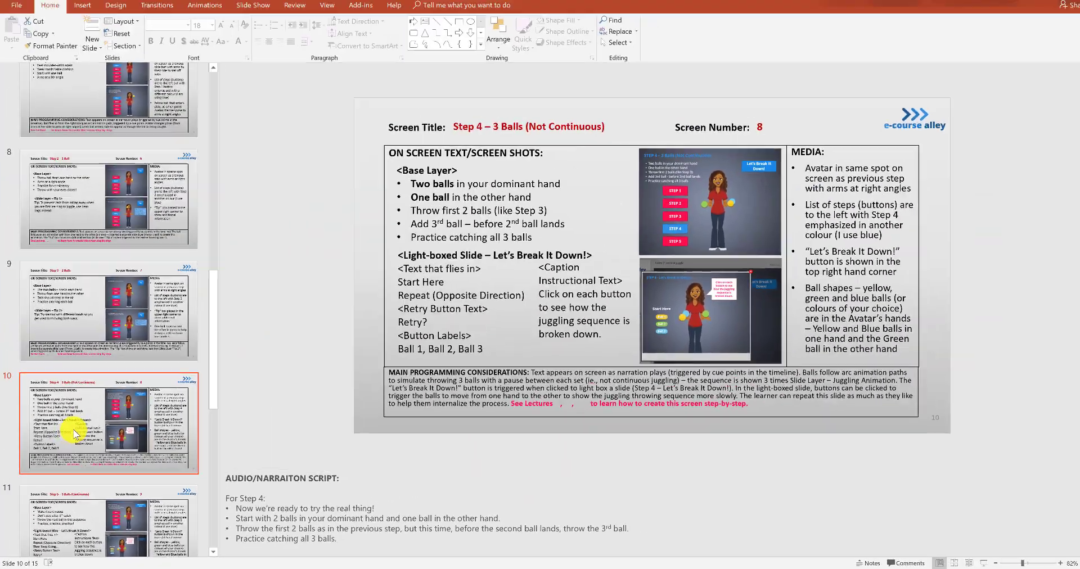
{"action": "scroll", "coordinate": [145, 296], "scroll_direction": "down", "scroll_amount": 5}
{"action": "left_click", "coordinate": [161, 496]}
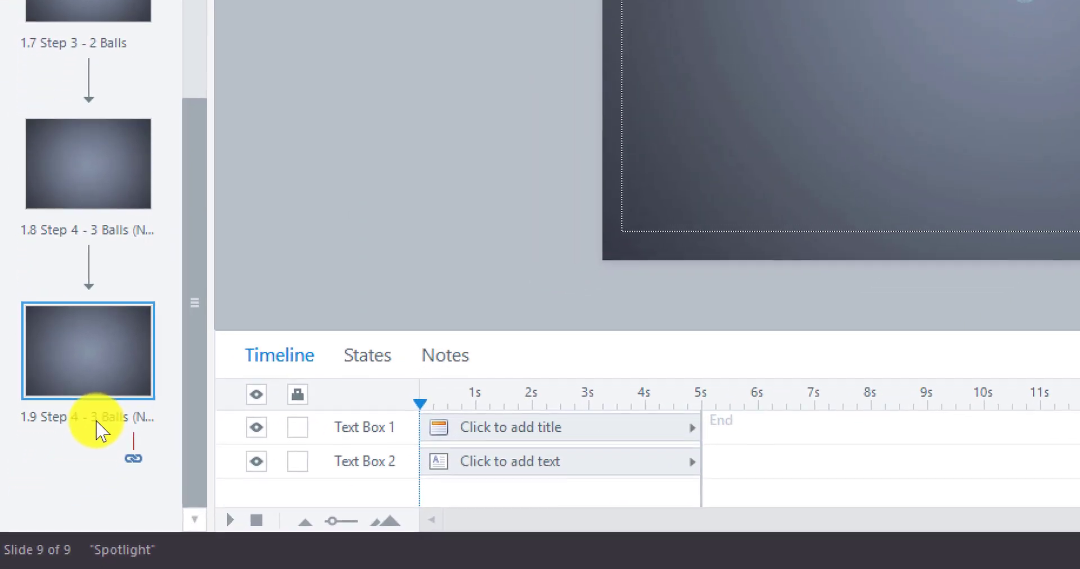
{"action": "right_click", "coordinate": [95, 423]}
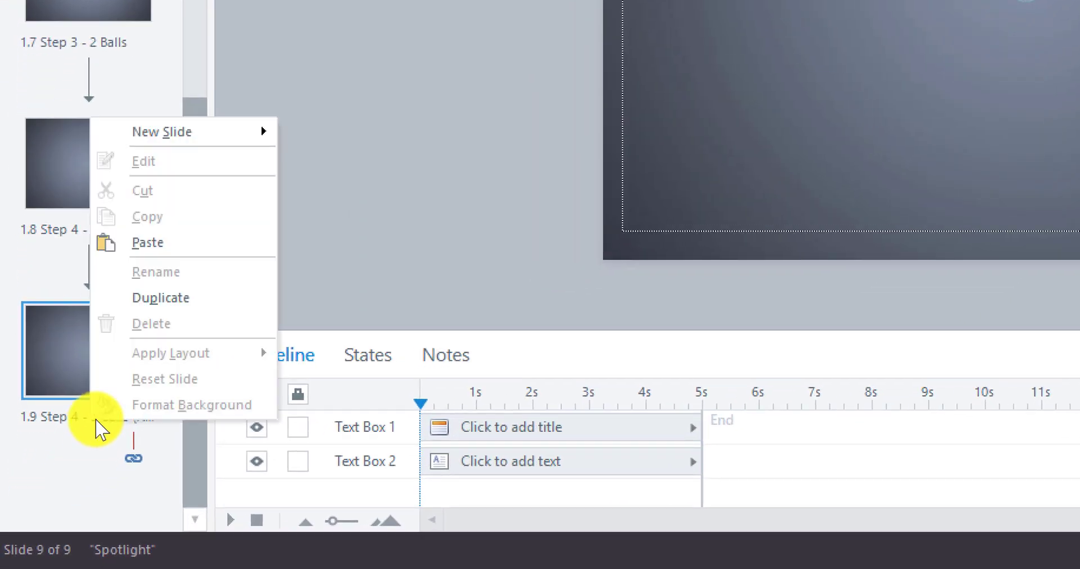
{"action": "left_click", "coordinate": [66, 415]}
{"action": "right_click", "coordinate": [67, 416]}
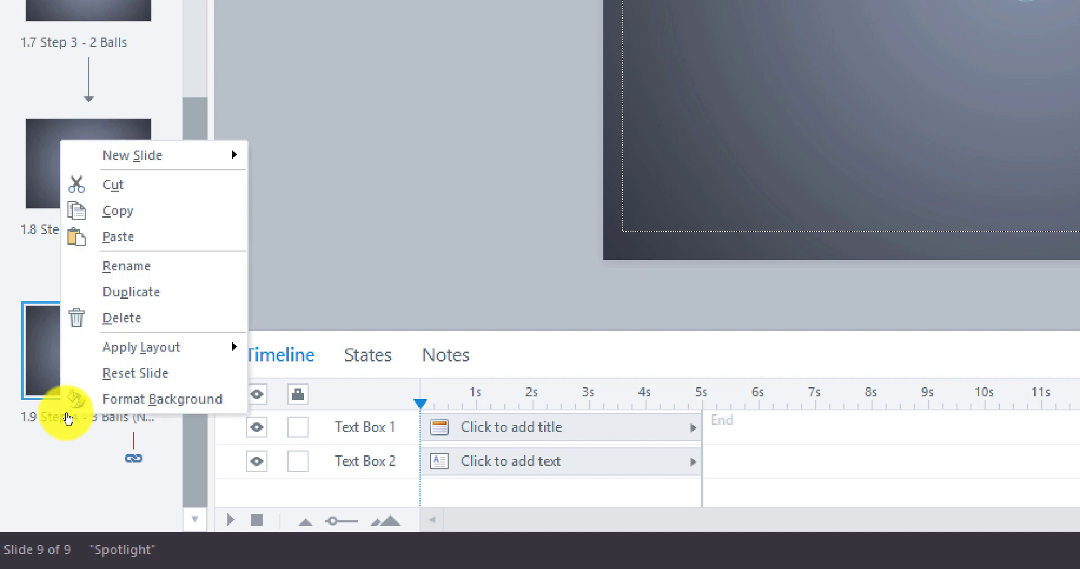
{"action": "left_click", "coordinate": [128, 267]}
{"action": "type", "text": "Step 5 - 3 Ba"}
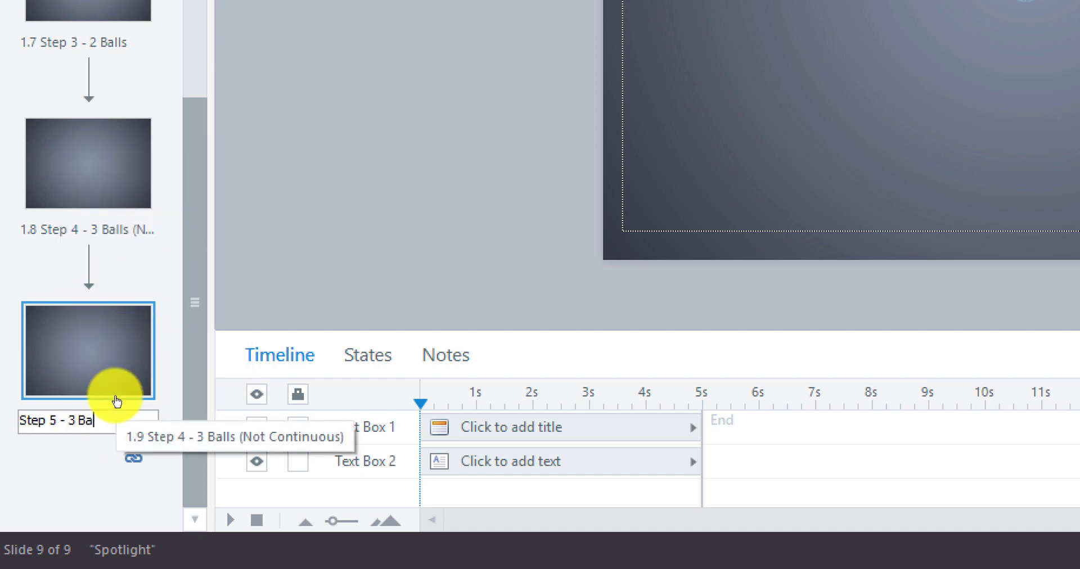
{"action": "type", "text": "lls (Continuous"}
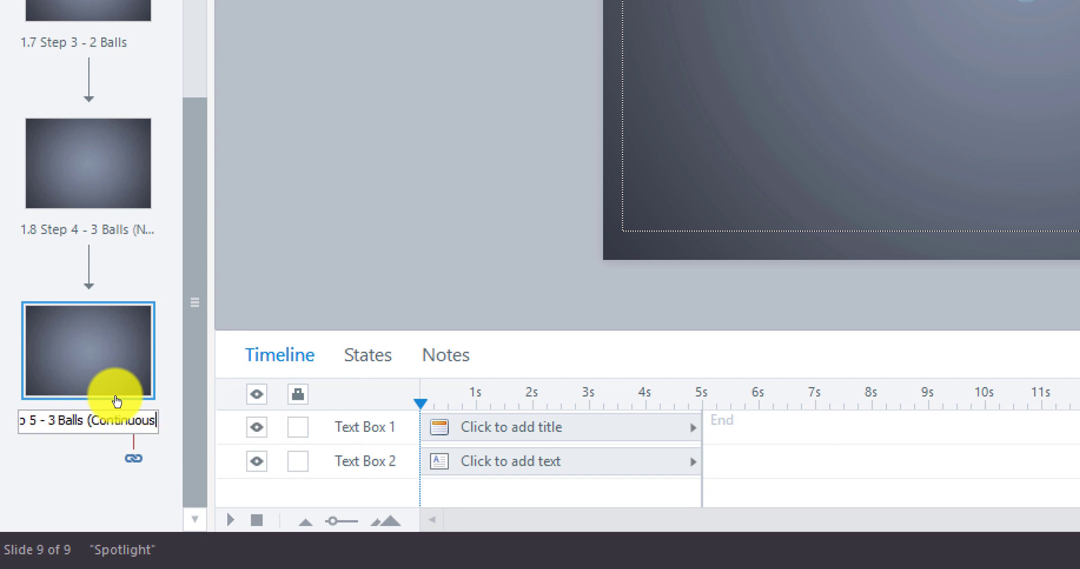
{"action": "type", "text": ")"}
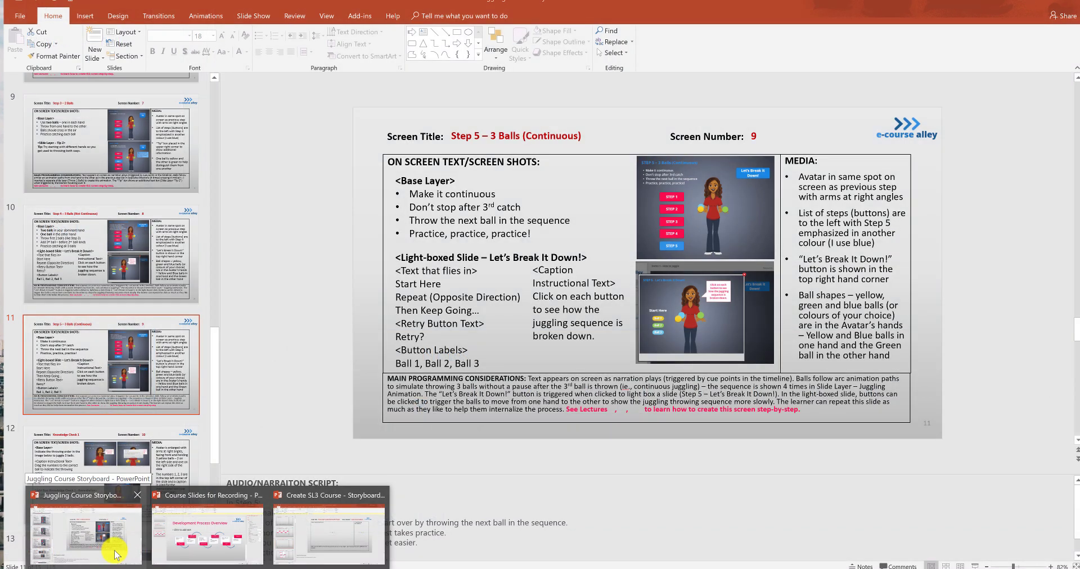
- Switch to the PowerPoint storyboard and examine the screens from Step 5 through Summary, then the two Knowledge Check screens again
{"action": "left_click", "coordinate": [115, 554]}
{"action": "scroll", "coordinate": [123, 373], "scroll_direction": "down", "scroll_amount": 2}
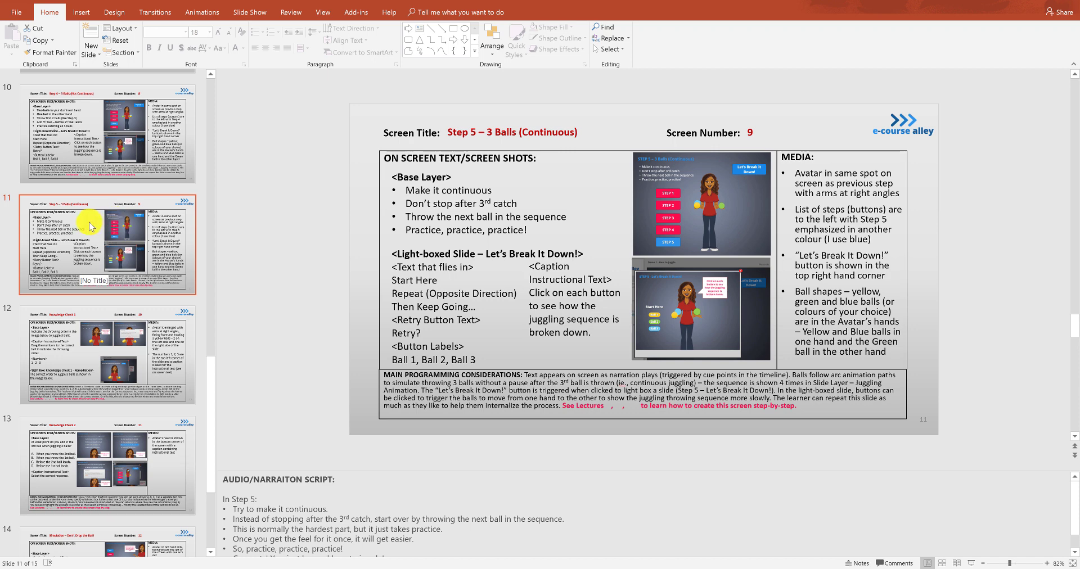
{"action": "left_click", "coordinate": [97, 341]}
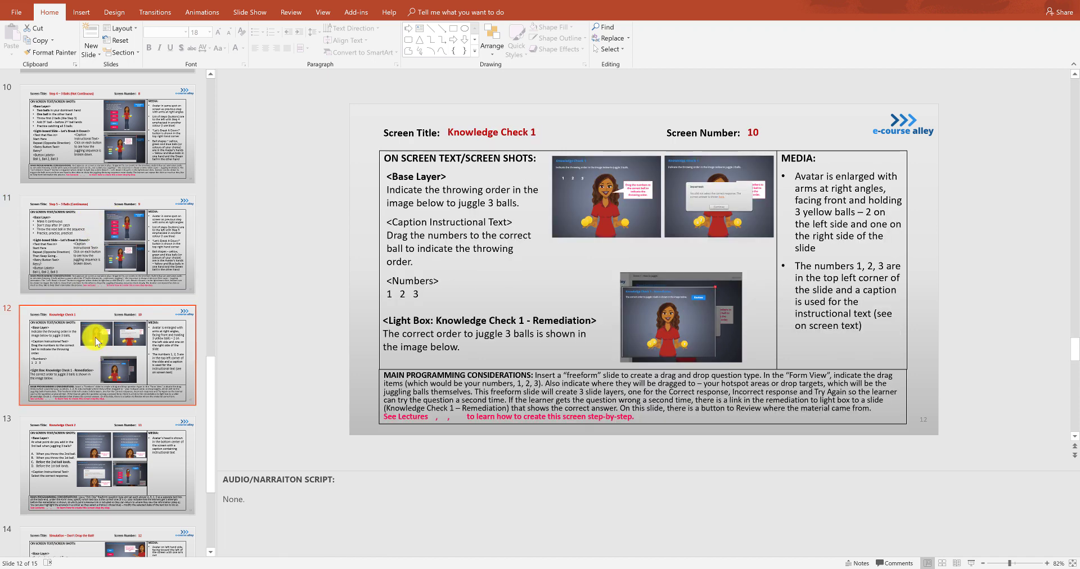
{"action": "left_click", "coordinate": [96, 461]}
{"action": "scroll", "coordinate": [97, 444], "scroll_direction": "down", "scroll_amount": 2}
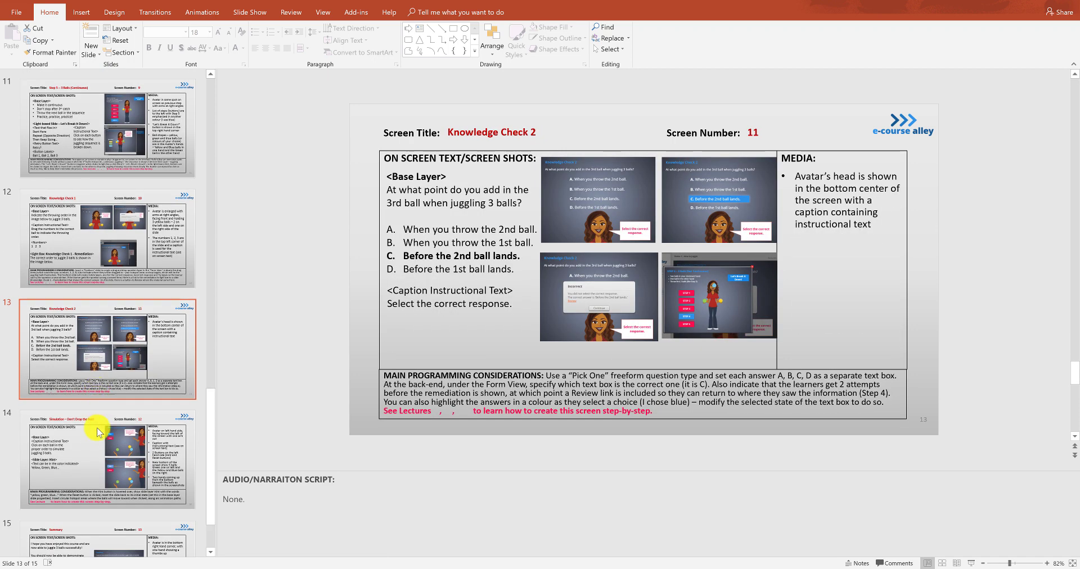
{"action": "left_click", "coordinate": [96, 432]}
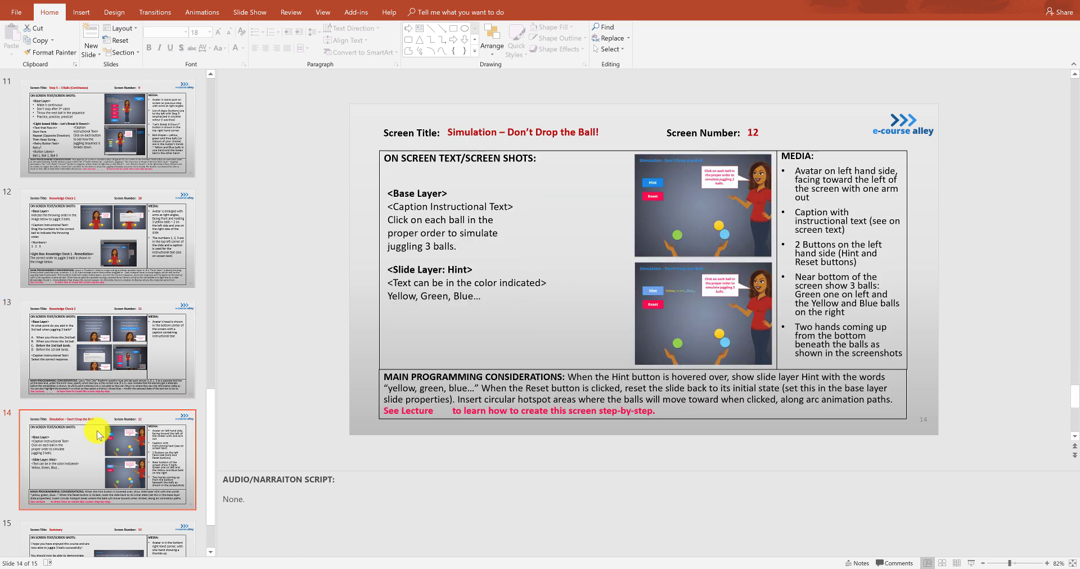
{"action": "scroll", "coordinate": [98, 435], "scroll_direction": "down", "scroll_amount": 2}
{"action": "left_click", "coordinate": [85, 479]}
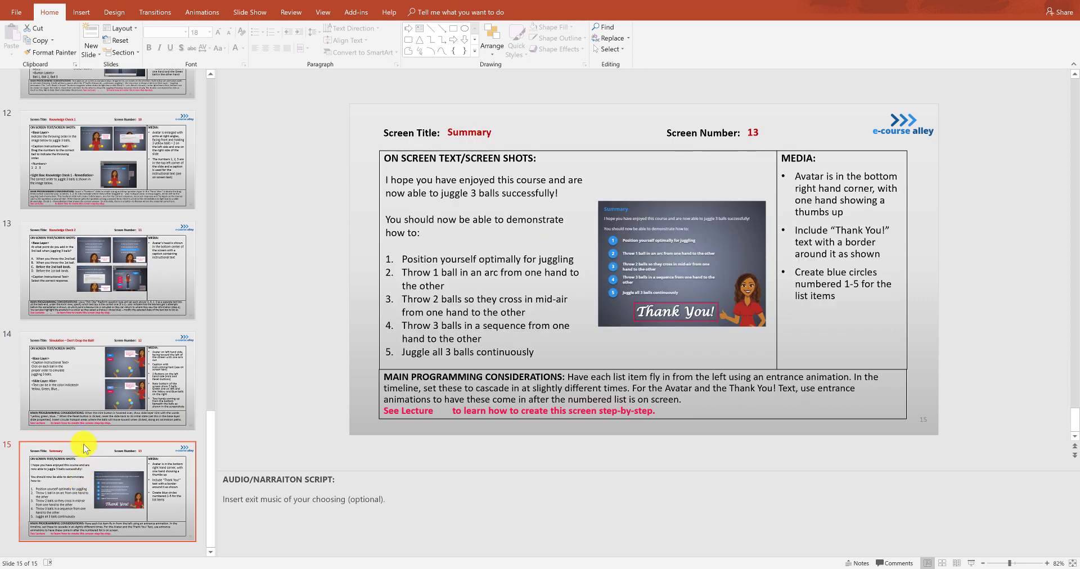
{"action": "scroll", "coordinate": [85, 443], "scroll_direction": "up", "scroll_amount": 3}
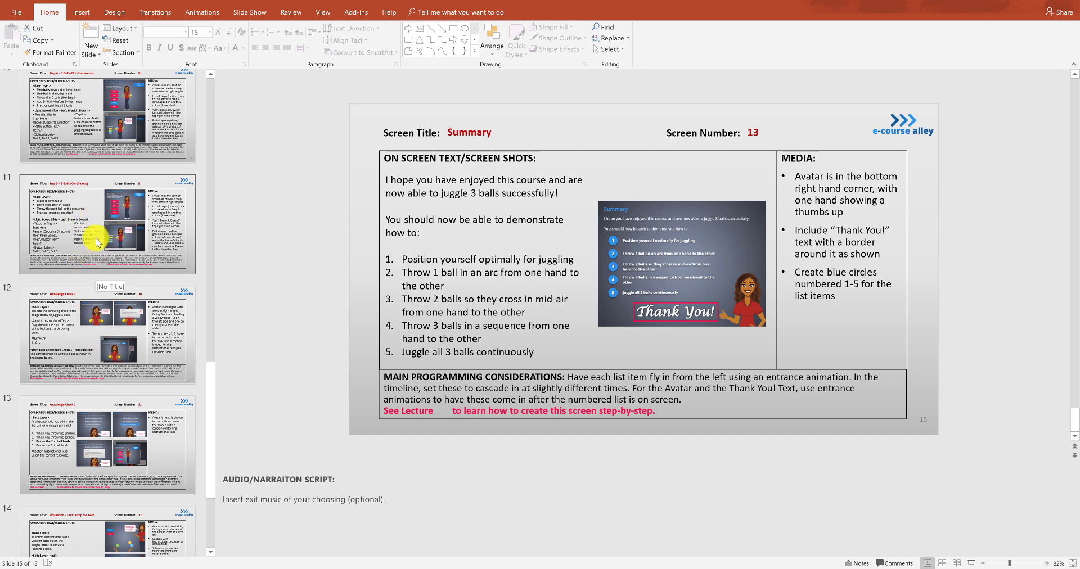
{"action": "scroll", "coordinate": [99, 225], "scroll_direction": "up", "scroll_amount": 4}
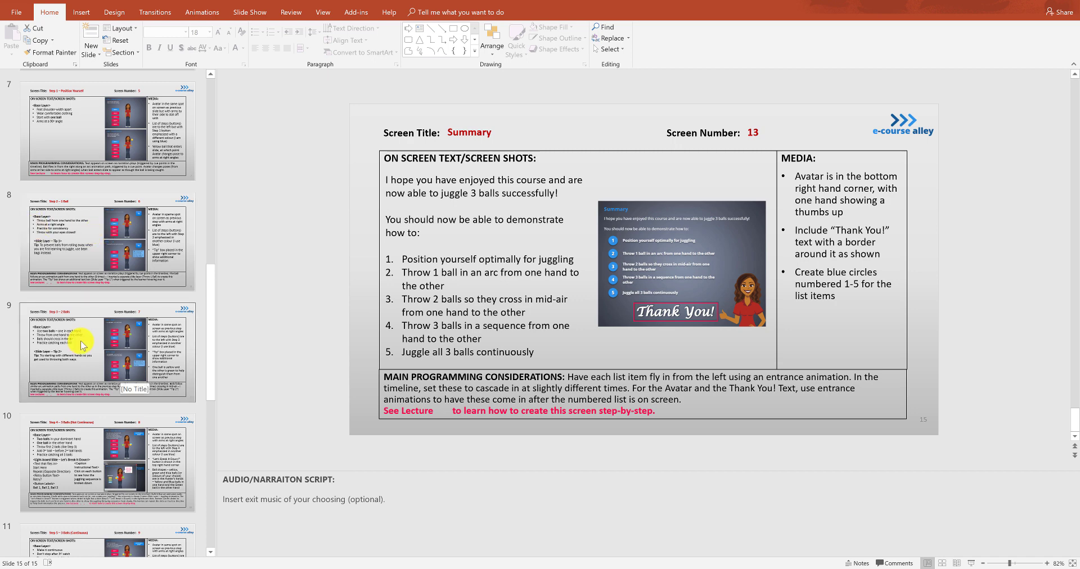
{"action": "scroll", "coordinate": [113, 360], "scroll_direction": "down", "scroll_amount": 1}
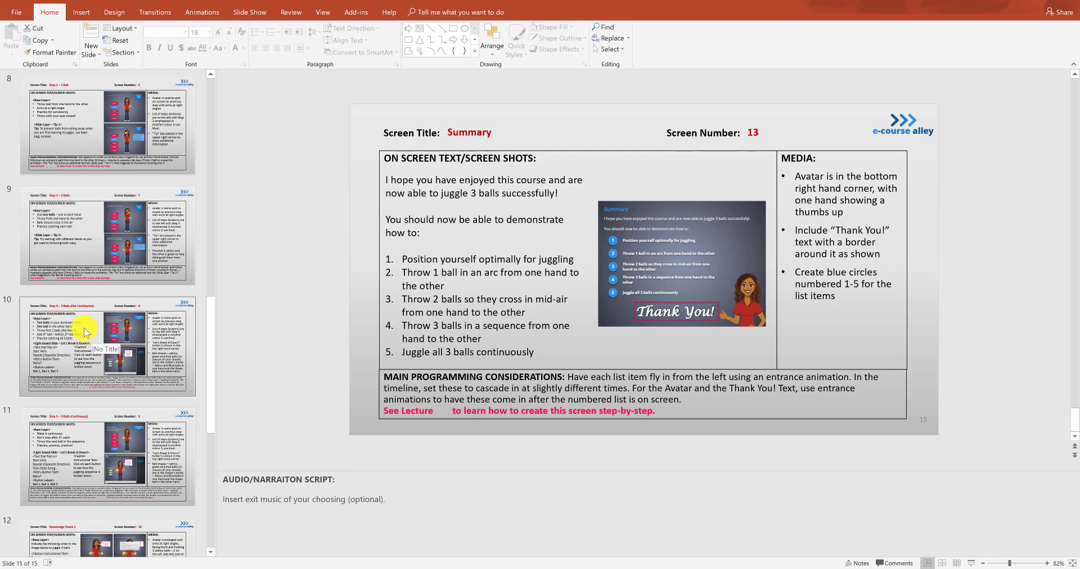
{"action": "scroll", "coordinate": [80, 337], "scroll_direction": "down", "scroll_amount": 1}
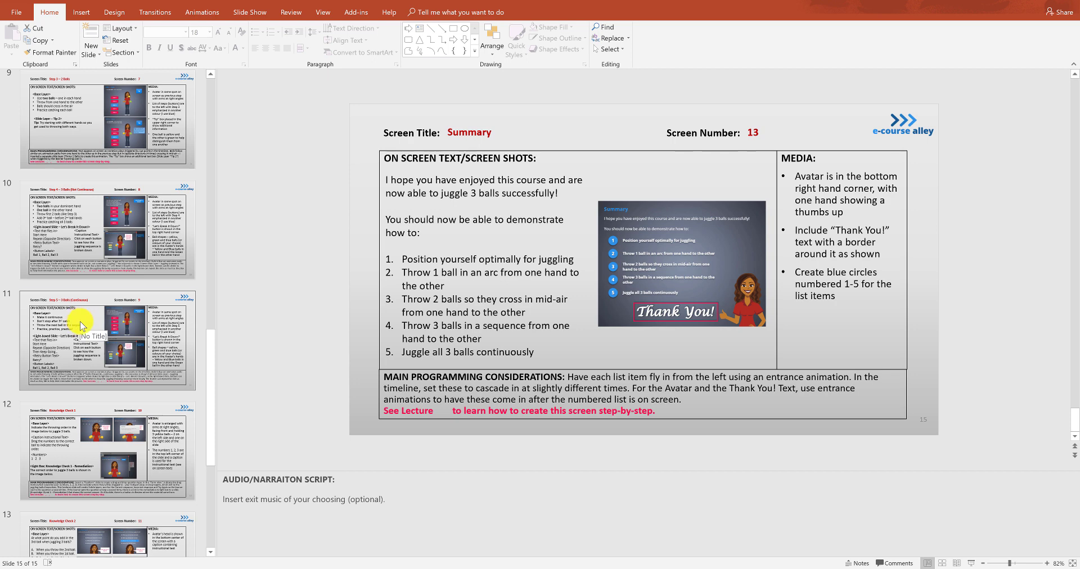
{"action": "left_click", "coordinate": [80, 322]}
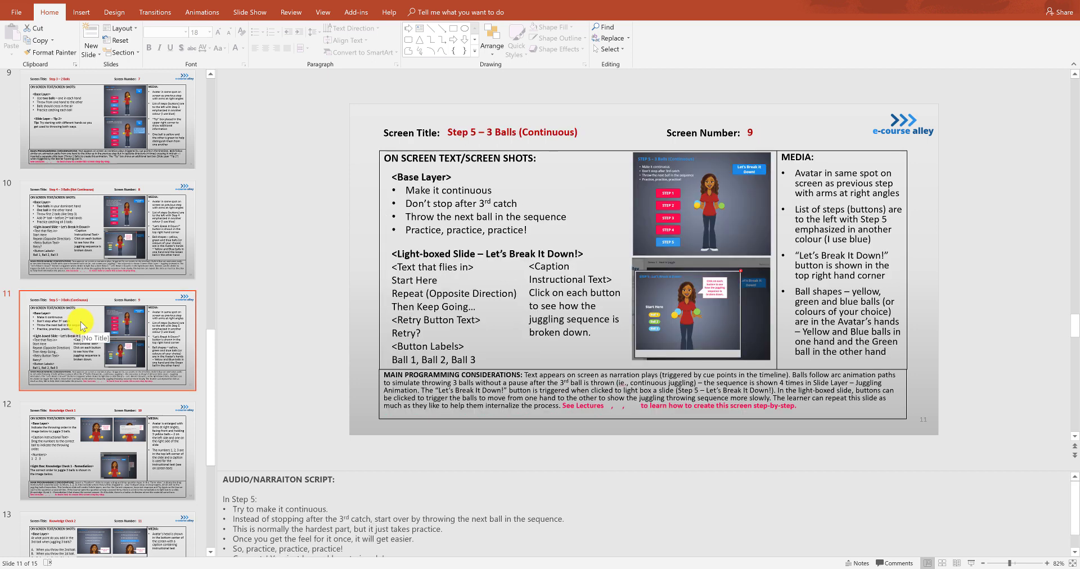
{"action": "left_click", "coordinate": [98, 423]}
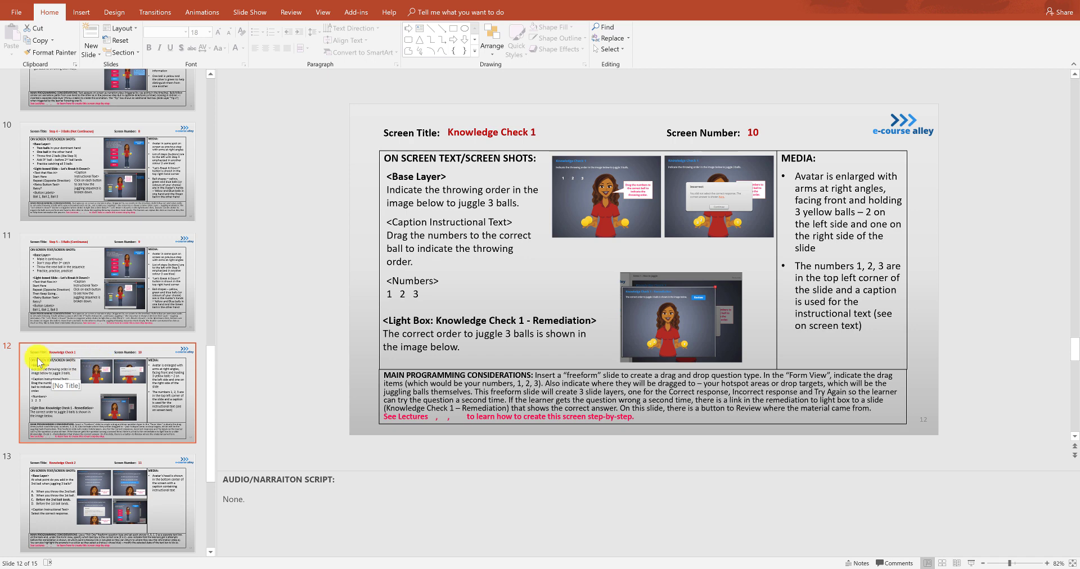
{"action": "left_click", "coordinate": [109, 488]}
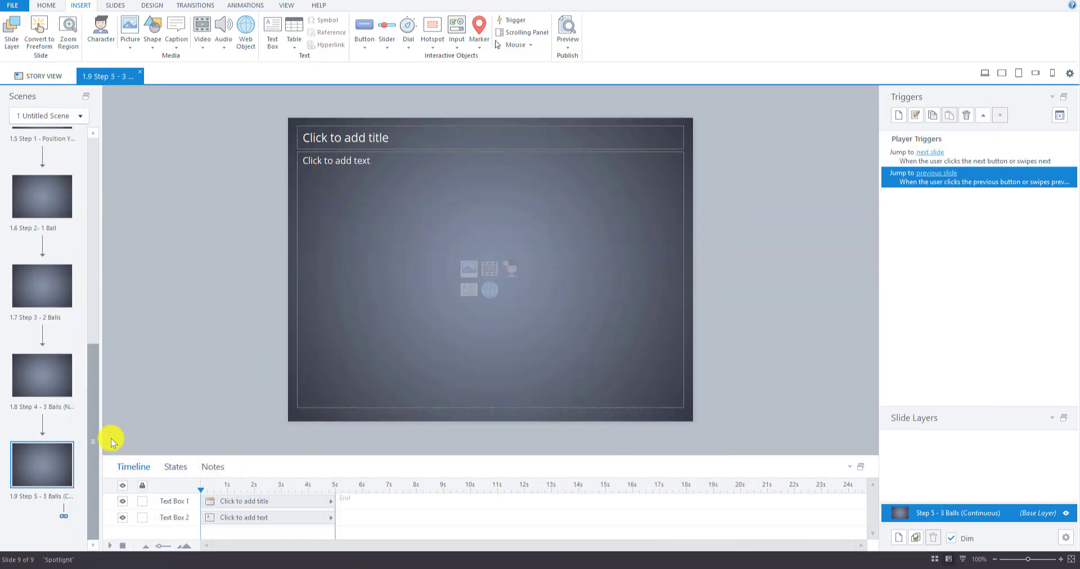
- Duplicate slide 1.9 in Storyline and rename the copy as Knowledge Check 1
{"action": "right_click", "coordinate": [35, 483]}
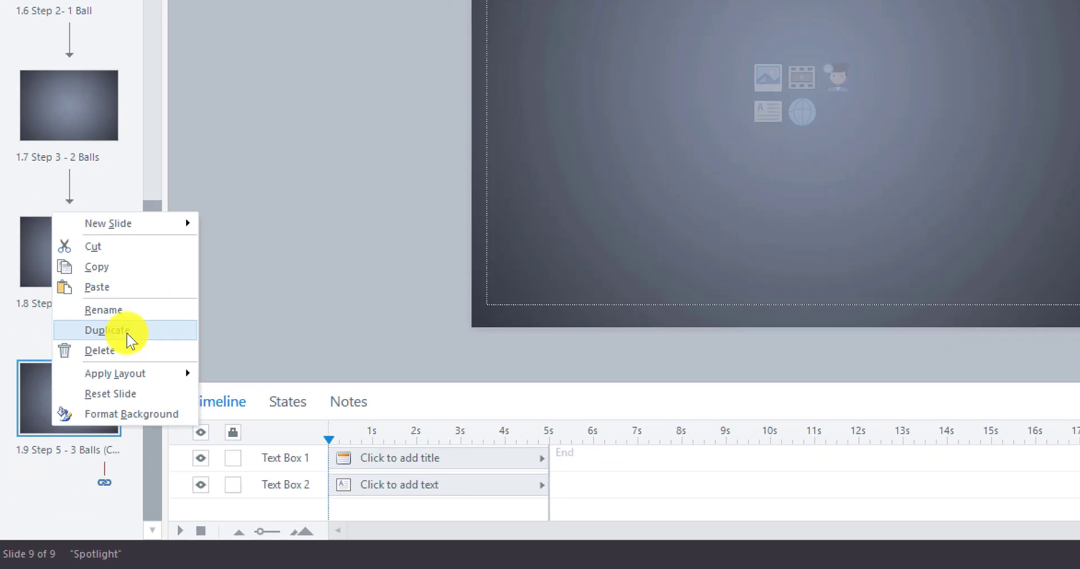
{"action": "left_click", "coordinate": [68, 422]}
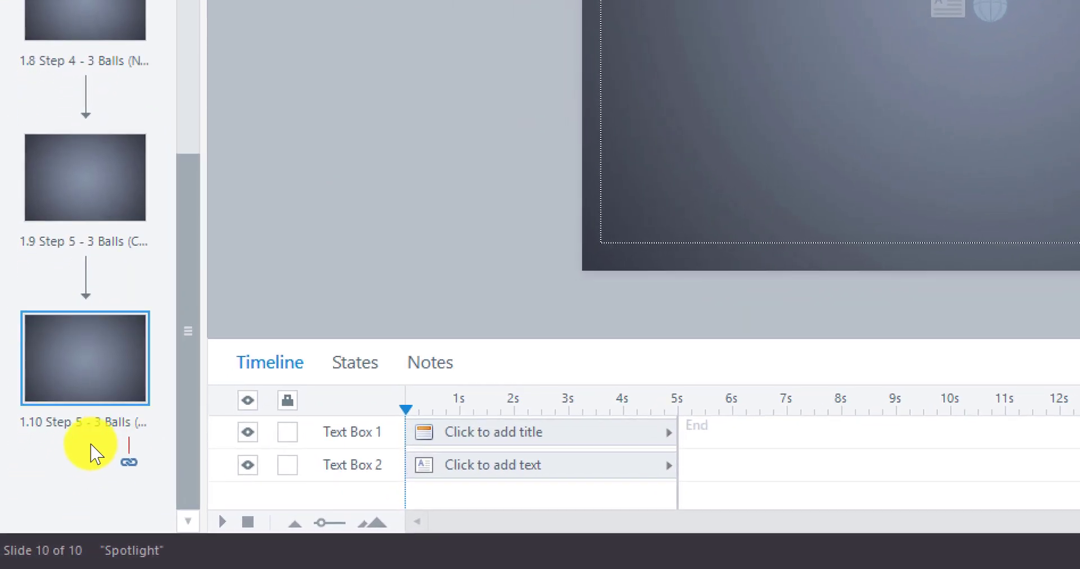
{"action": "right_click", "coordinate": [66, 427]}
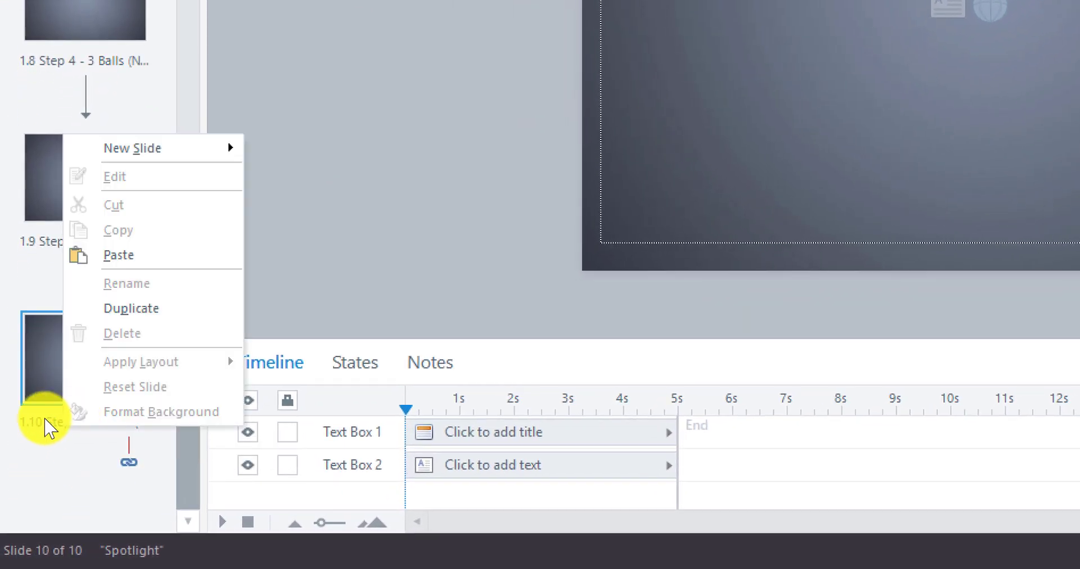
{"action": "left_click", "coordinate": [53, 422]}
{"action": "right_click", "coordinate": [50, 419]}
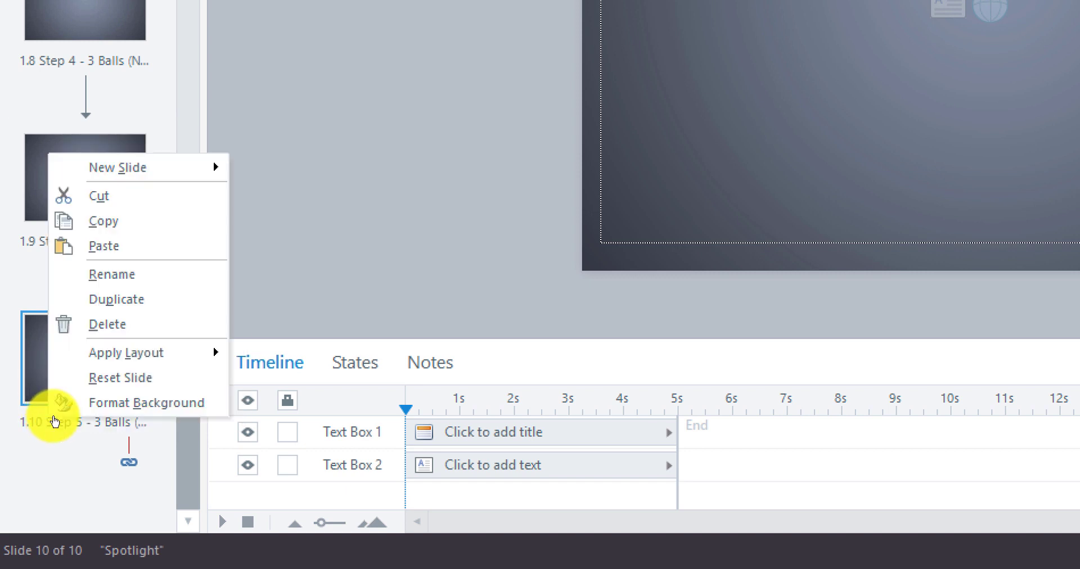
{"action": "left_click", "coordinate": [120, 274]}
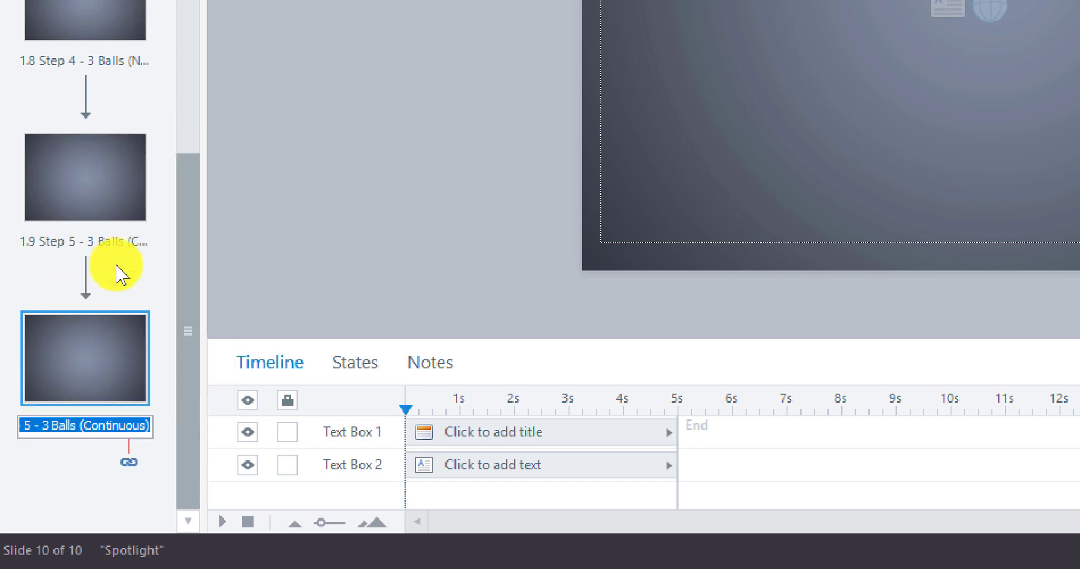
{"action": "type", "text": "Knowledge Check 1"}
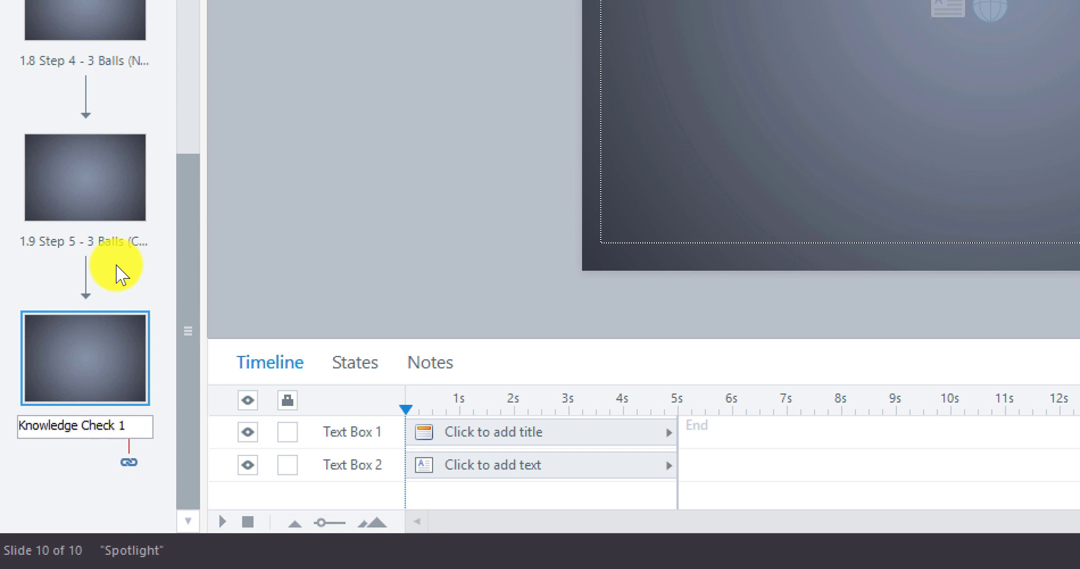
{"action": "left_click", "coordinate": [125, 485]}
- Duplicate the Knowledge Check 1 slide and rename the copy as Knowledge Check 2
{"action": "right_click", "coordinate": [120, 386]}
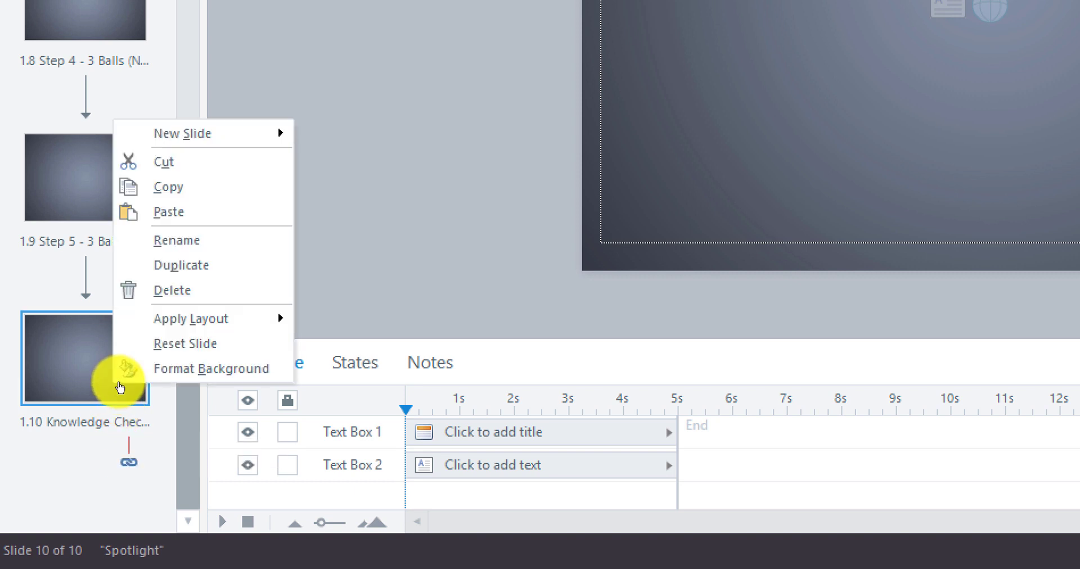
{"action": "left_click", "coordinate": [166, 265]}
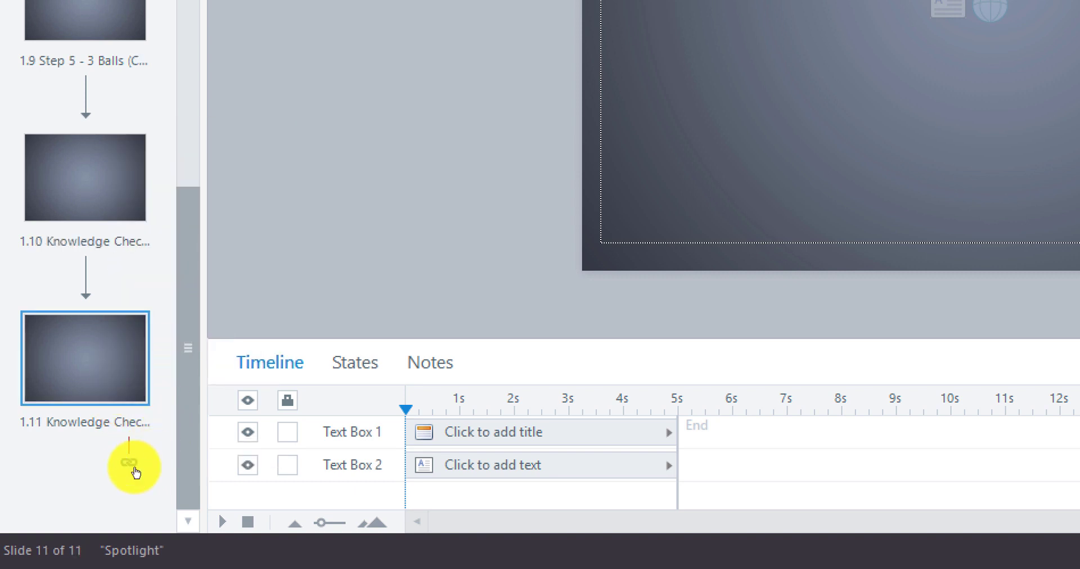
{"action": "right_click", "coordinate": [79, 427]}
{"action": "left_click", "coordinate": [133, 286]}
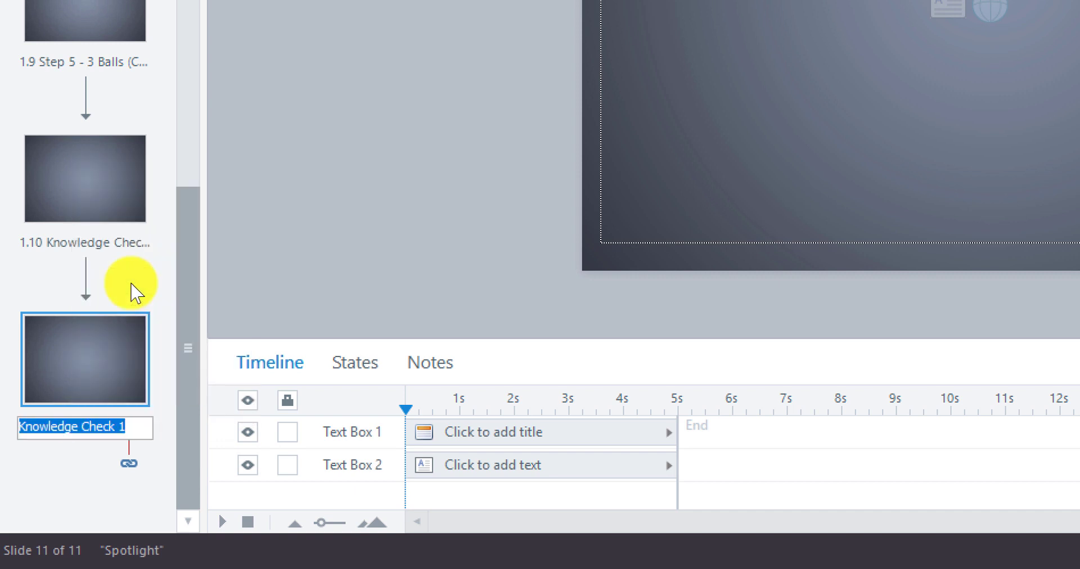
{"action": "left_click", "coordinate": [136, 424]}
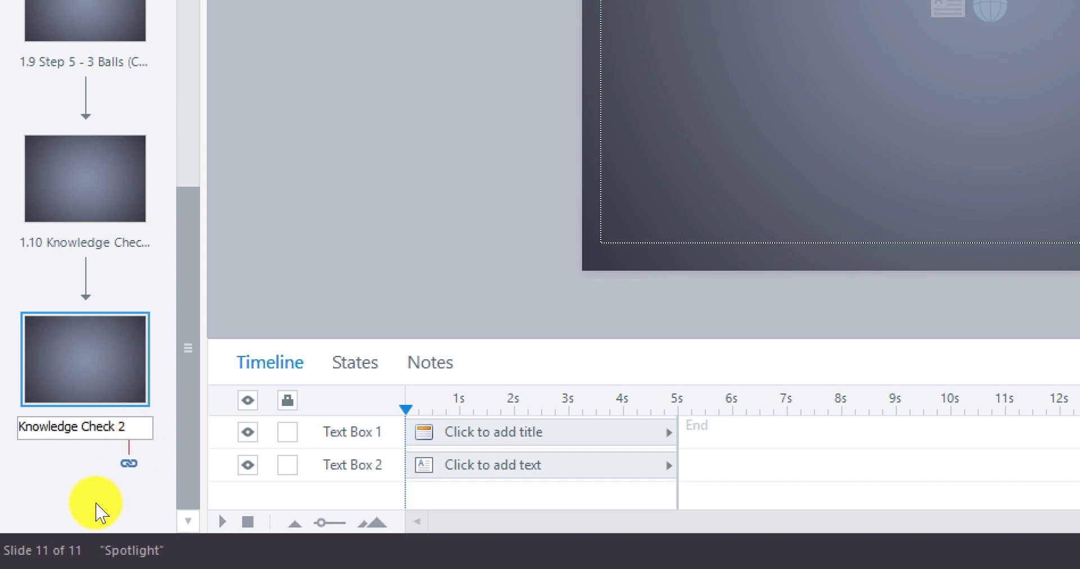
{"action": "left_click", "coordinate": [53, 494]}
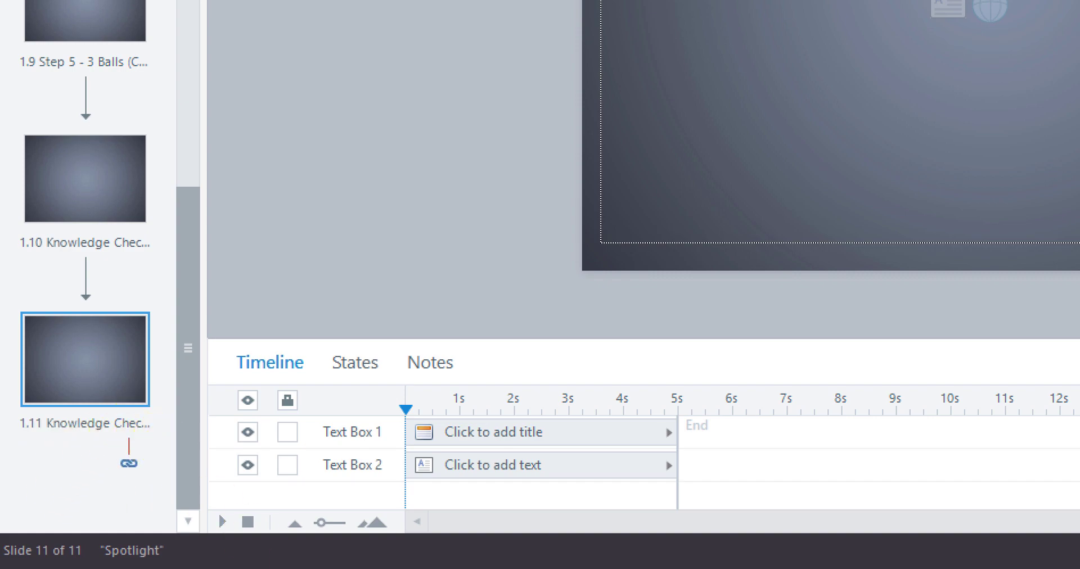
- Look up the screen after Knowledge Check 2 in the PowerPoint storyboard and duplicate slide 1.11 in Storyline
{"action": "mouse_move", "coordinate": [410, 565]}
{"action": "left_click", "coordinate": [212, 543]}
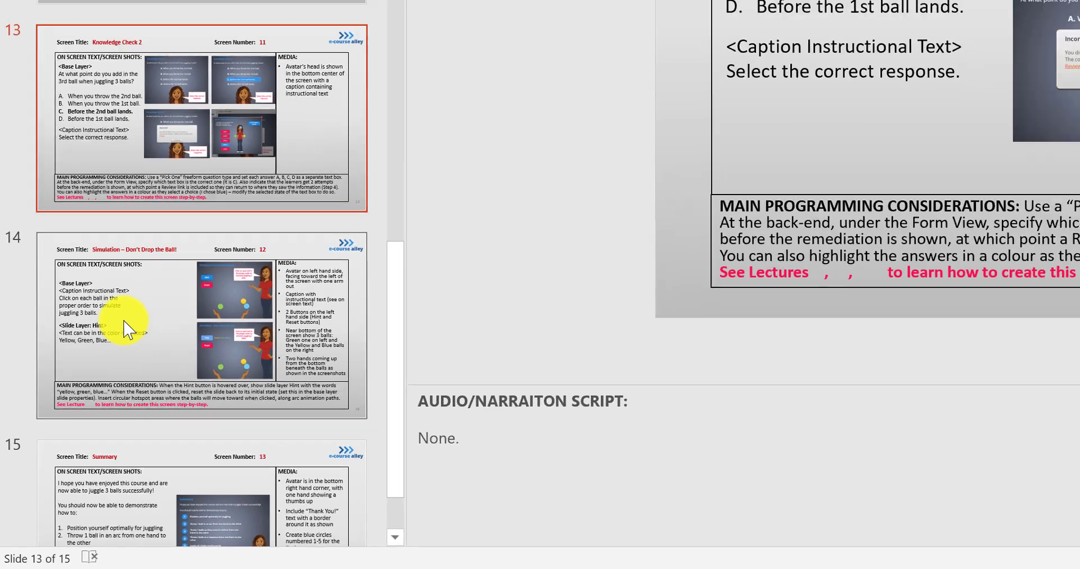
{"action": "left_click", "coordinate": [160, 354]}
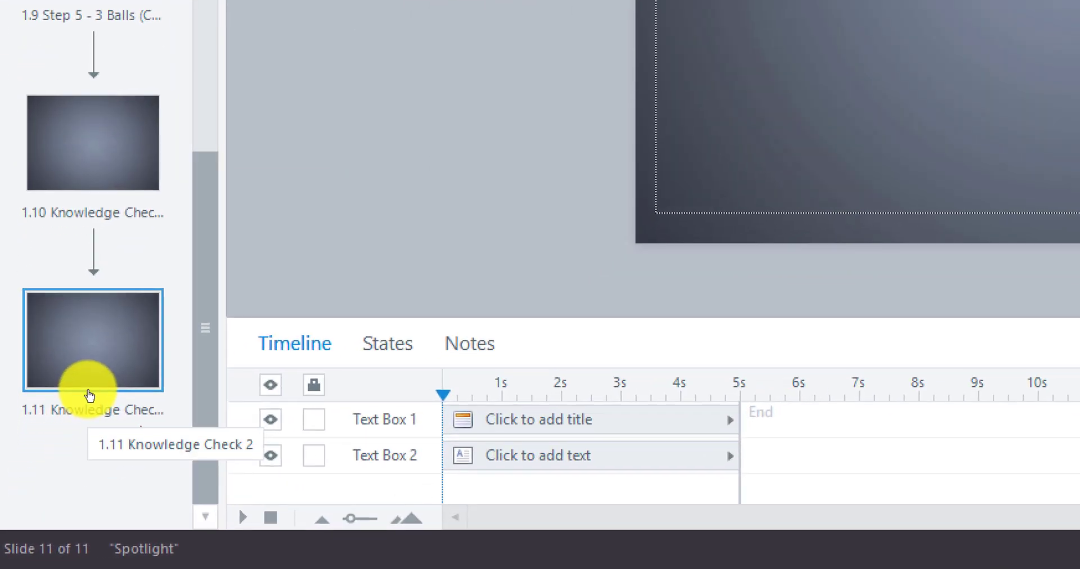
{"action": "right_click", "coordinate": [88, 381]}
{"action": "left_click", "coordinate": [186, 255]}
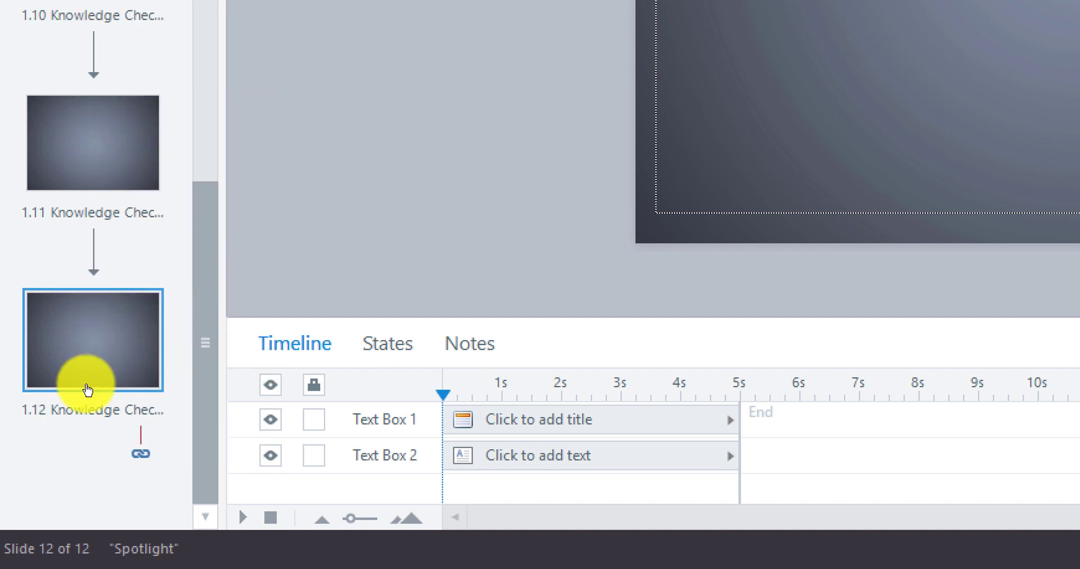
- Rename slide 1.12 as Simulation - Don't Drop the Ball!
{"action": "right_click", "coordinate": [84, 407]}
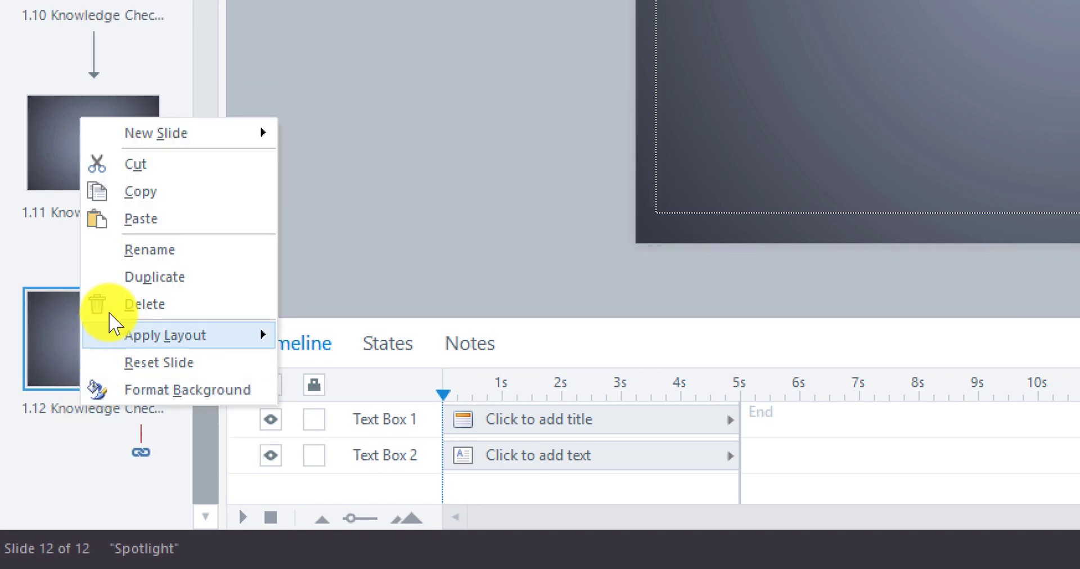
{"action": "left_click", "coordinate": [135, 254]}
{"action": "type", "text": "Simulation - Don"}
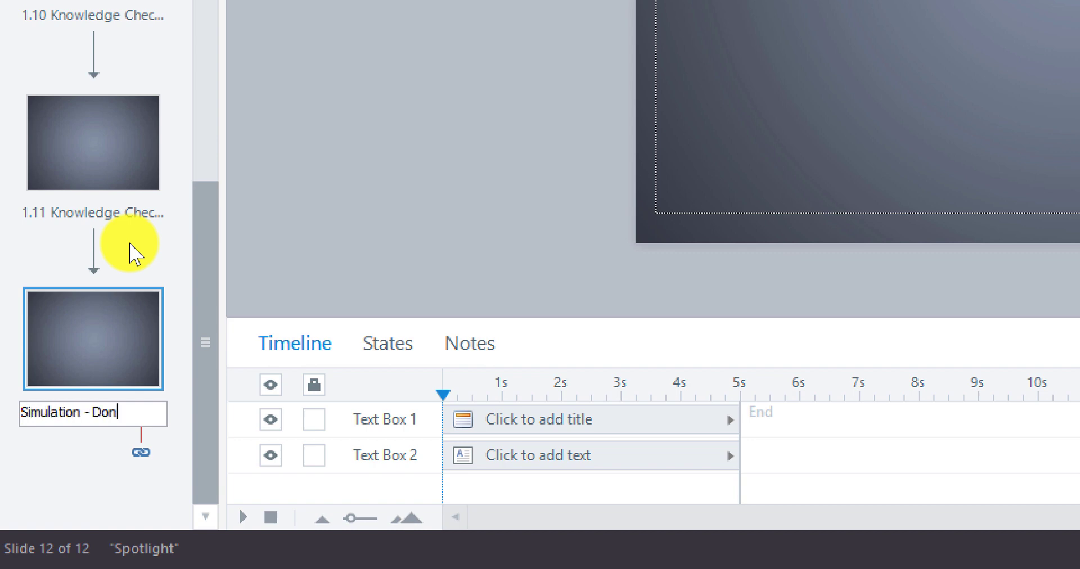
{"action": "type", "text": "'t Drop th"}
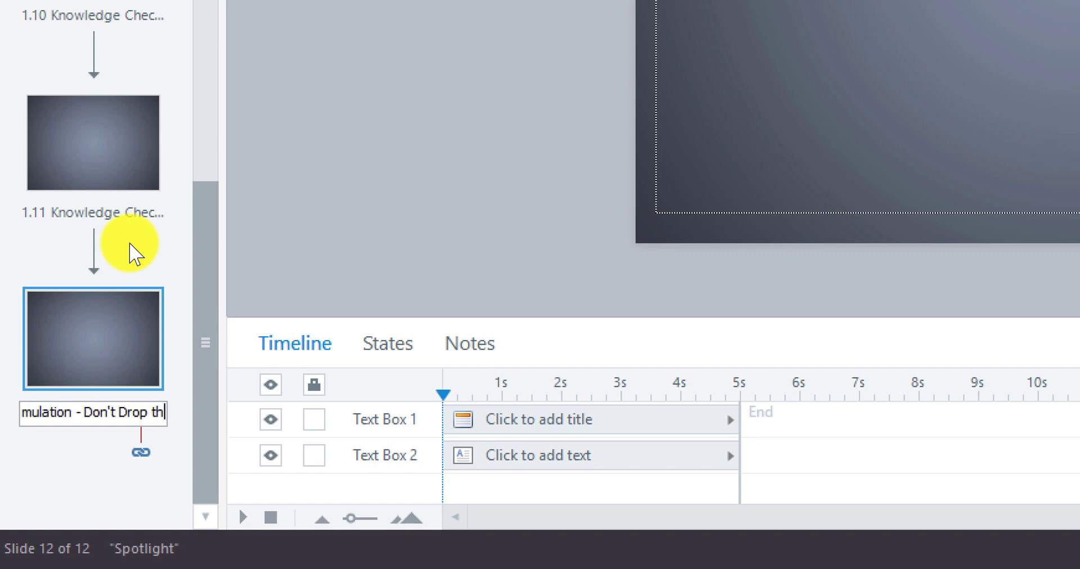
{"action": "type", "text": "e ball!"}
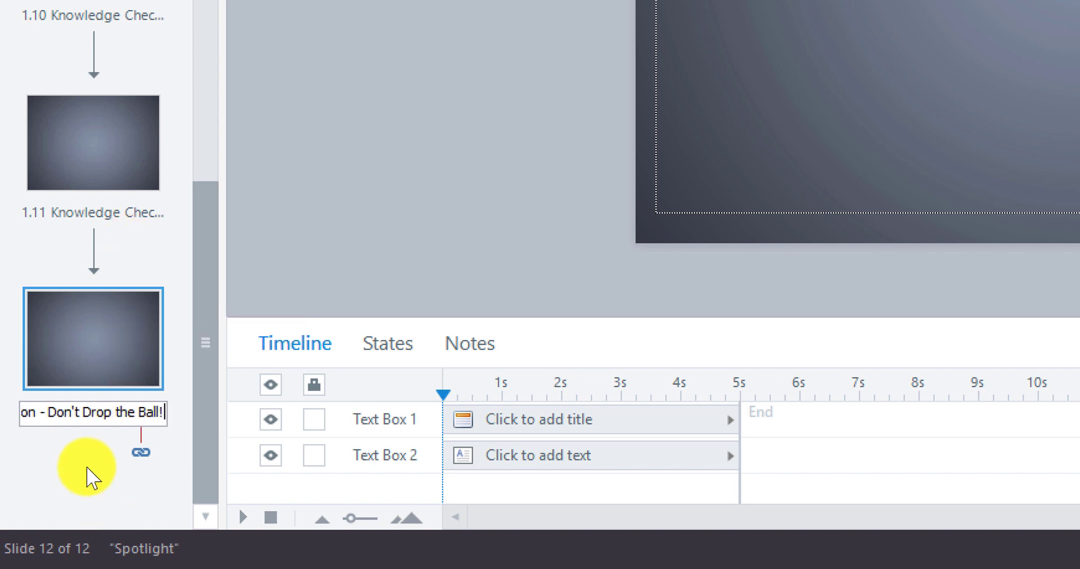
{"action": "left_click", "coordinate": [88, 476]}
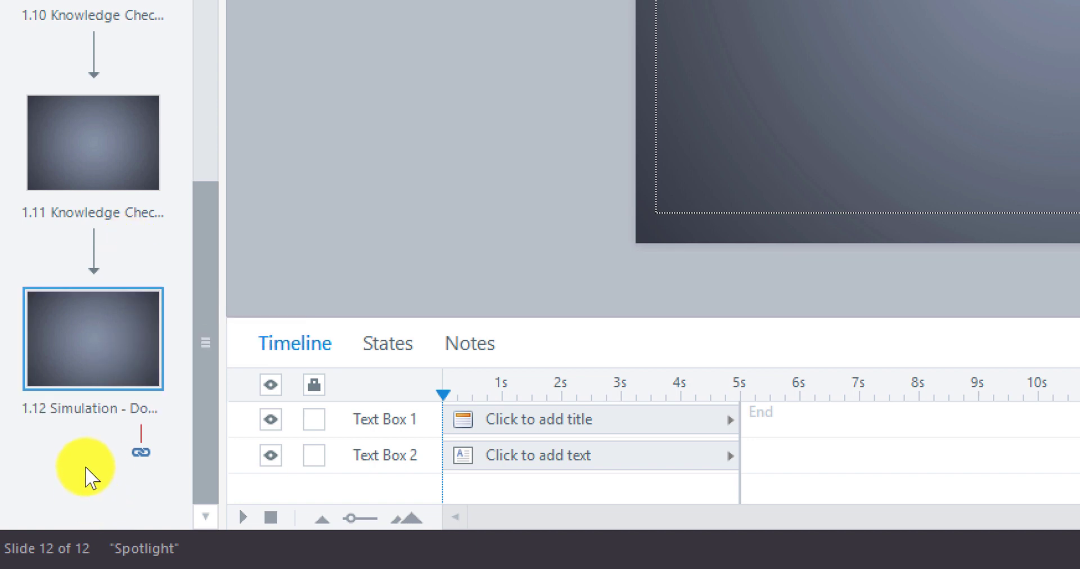
- Duplicate the Simulation - Don't Drop the Ball! slide and rename the copy as Summary
{"action": "right_click", "coordinate": [86, 376]}
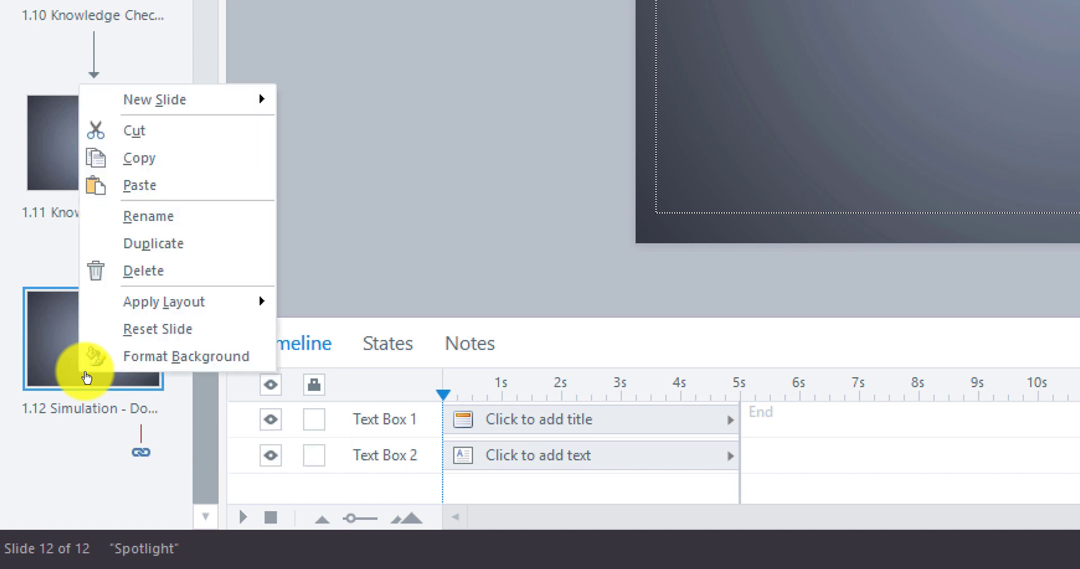
{"action": "left_click", "coordinate": [141, 245]}
{"action": "right_click", "coordinate": [53, 410]}
{"action": "left_click", "coordinate": [53, 410]}
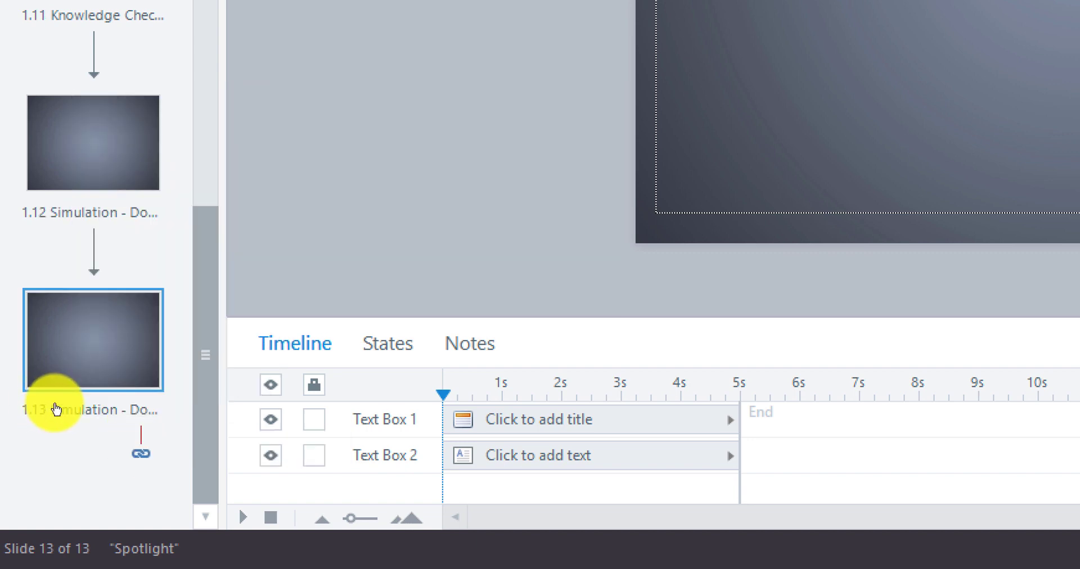
{"action": "right_click", "coordinate": [52, 410]}
{"action": "left_click", "coordinate": [93, 249]}
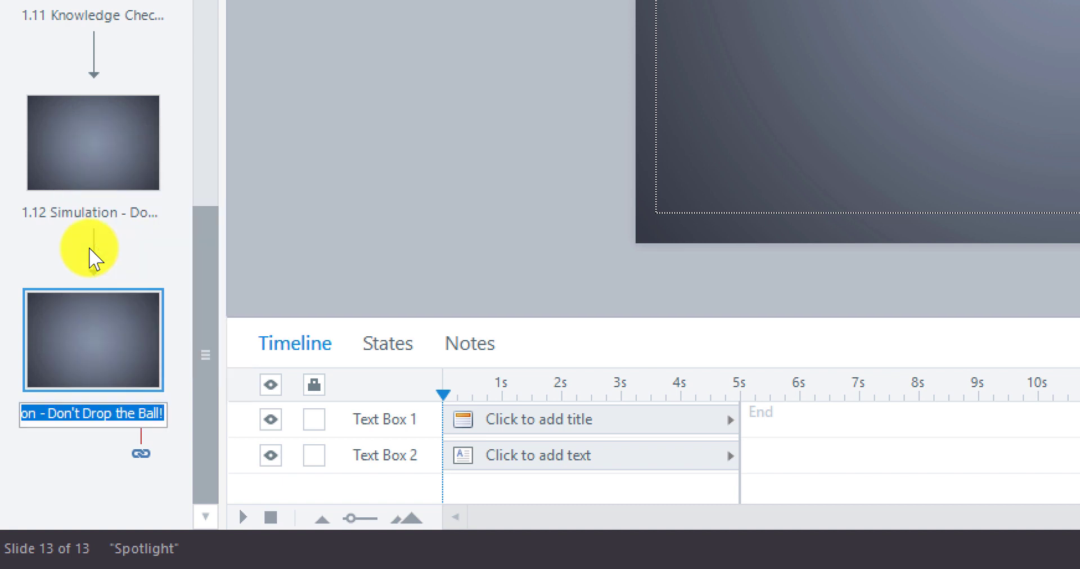
{"action": "type", "text": "Summary"}
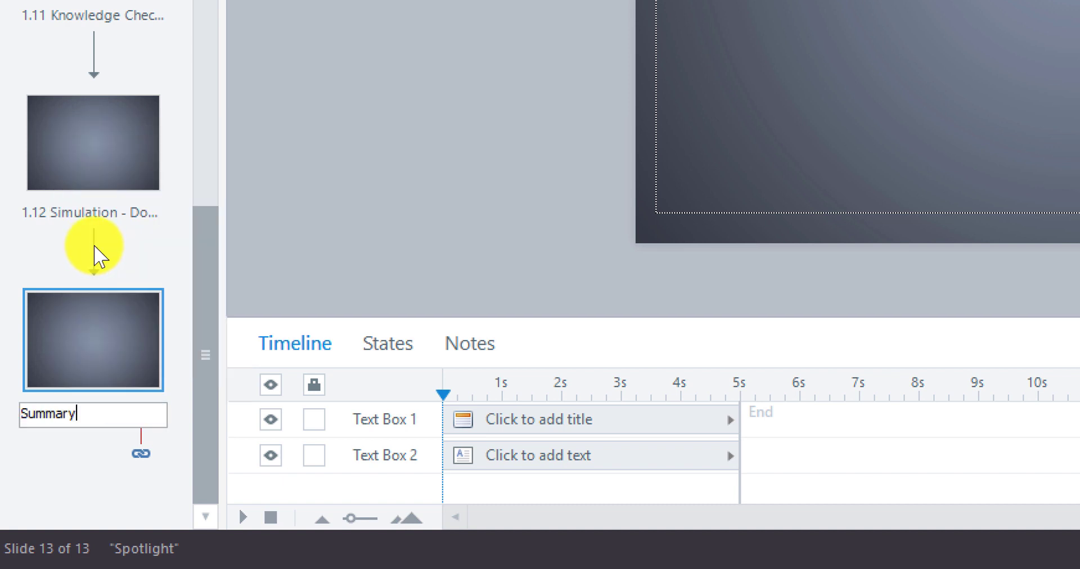
{"action": "left_click", "coordinate": [68, 470]}
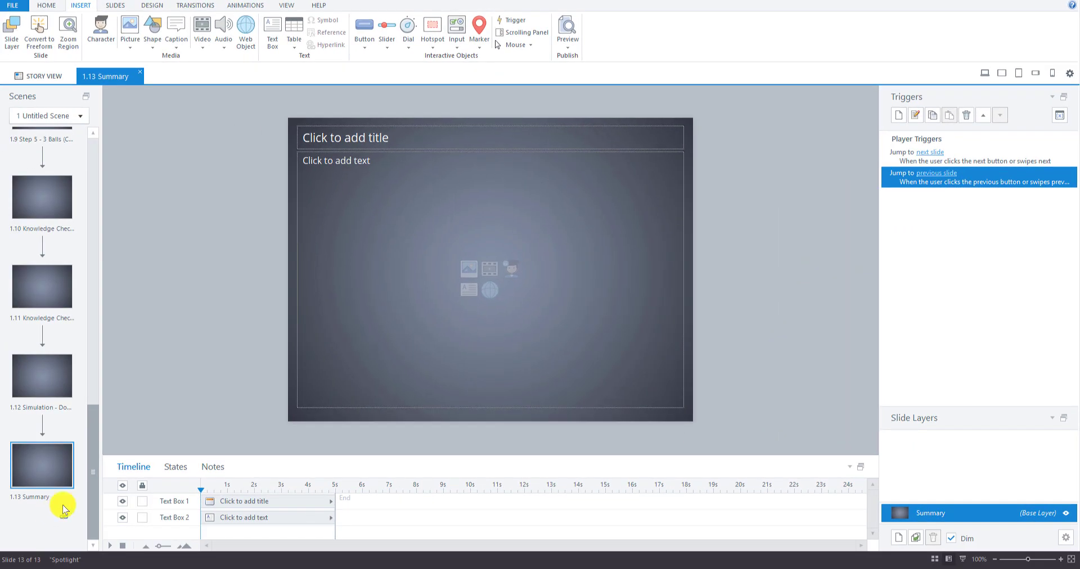
- Review the scene's slide list from the Summary slide back up to the Title Screen
{"action": "mouse_move", "coordinate": [96, 473]}
{"action": "left_mouse_down"}
{"action": "mouse_move", "coordinate": [104, 386]}
{"action": "mouse_move", "coordinate": [122, 351]}
{"action": "mouse_move", "coordinate": [113, 328]}
{"action": "mouse_move", "coordinate": [93, 321]}
{"action": "mouse_move", "coordinate": [114, 206]}
{"action": "mouse_move", "coordinate": [93, 203]}
{"action": "mouse_move", "coordinate": [90, 463]}
{"action": "left_mouse_up"}
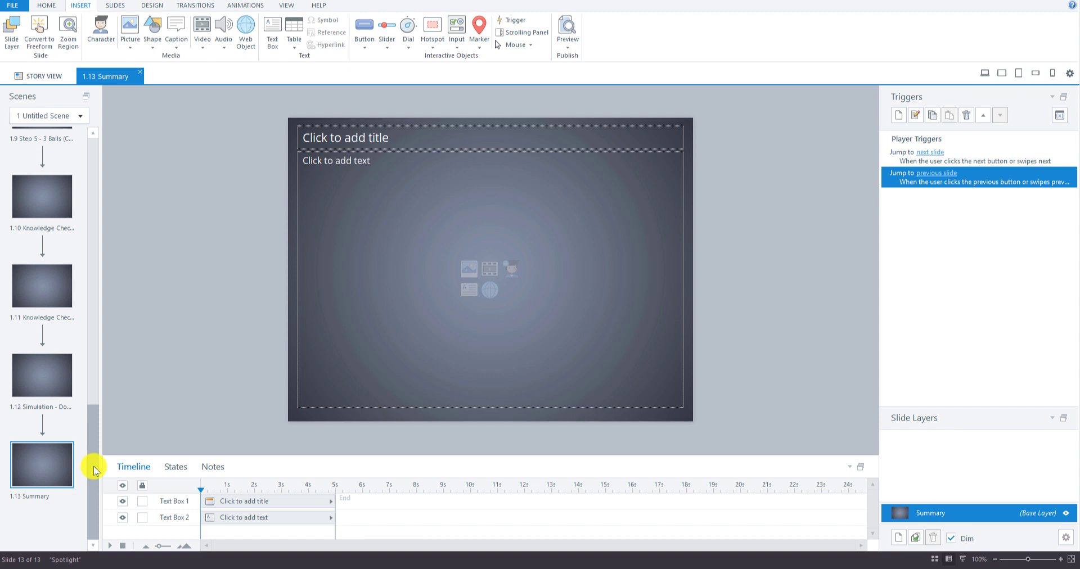
{"action": "left_click_drag", "start_coordinate": [93, 466], "coordinate": [93, 377]}
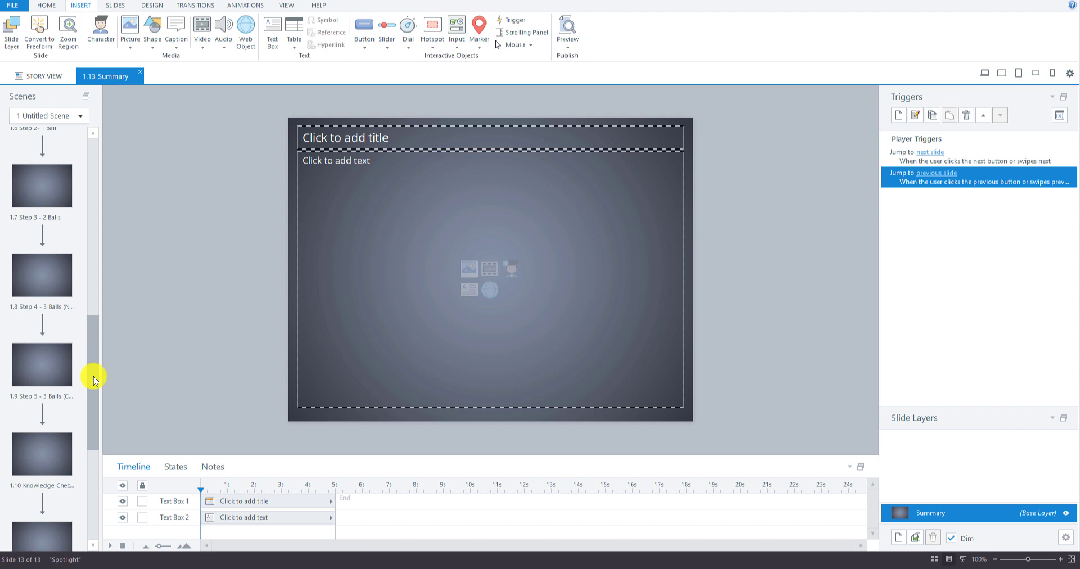
{"action": "left_click_drag", "start_coordinate": [94, 376], "coordinate": [94, 188]}
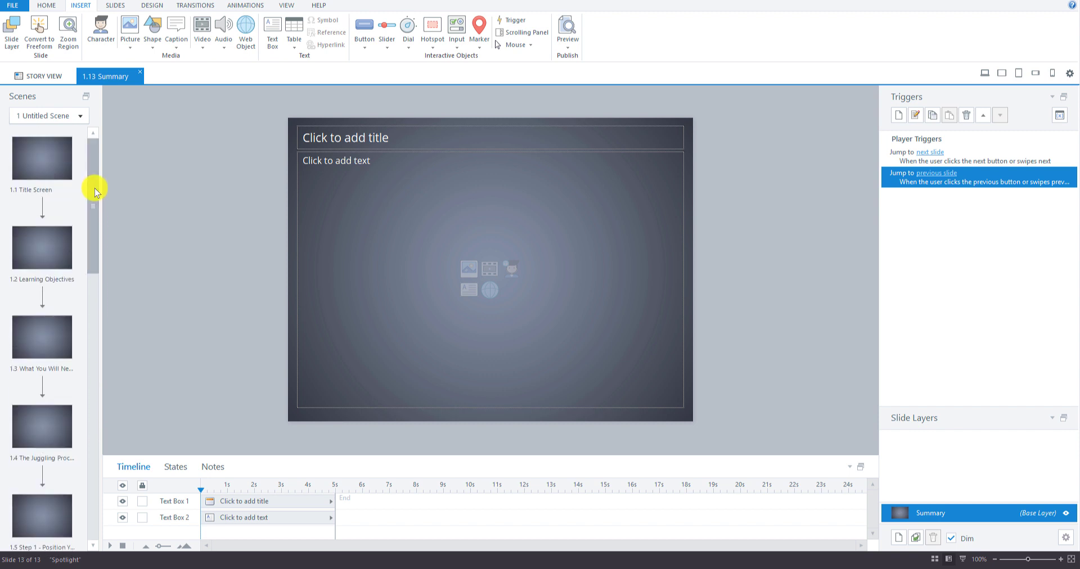
- Look over the whole slide sequence in Story View and open slide 1.1 Title Screen for editing
{"action": "left_click", "coordinate": [44, 79]}
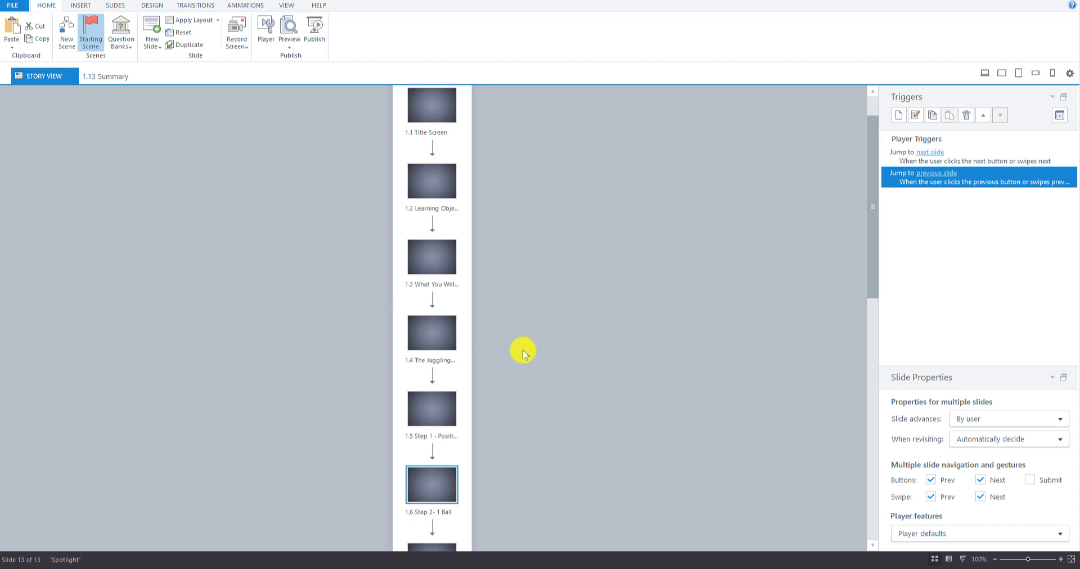
{"action": "scroll", "coordinate": [527, 350], "scroll_direction": "up", "scroll_amount": 2}
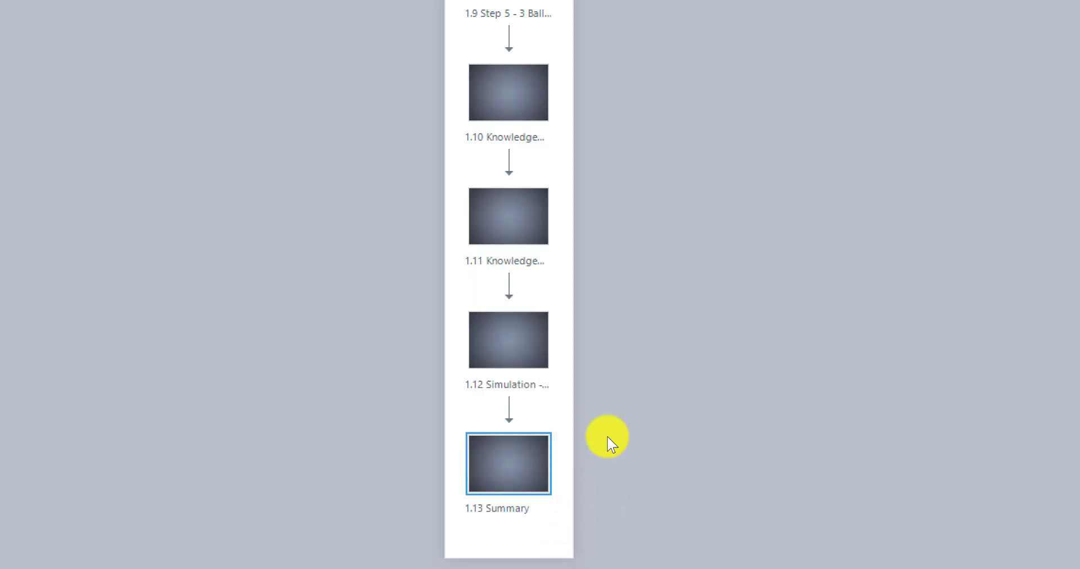
{"action": "scroll", "coordinate": [485, 366], "scroll_direction": "up", "scroll_amount": 3}
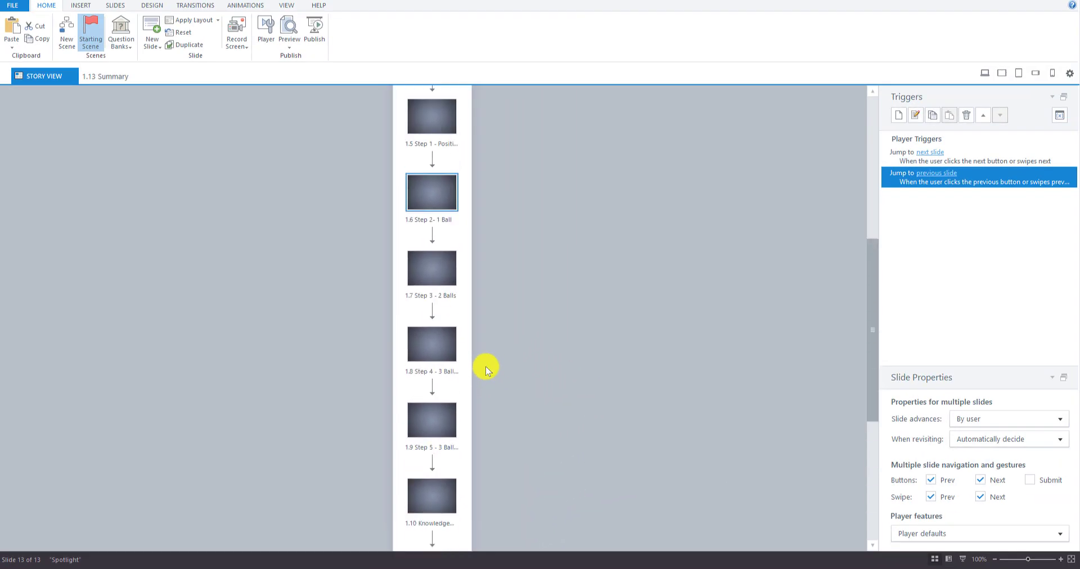
{"action": "scroll", "coordinate": [485, 366], "scroll_direction": "up", "scroll_amount": 5}
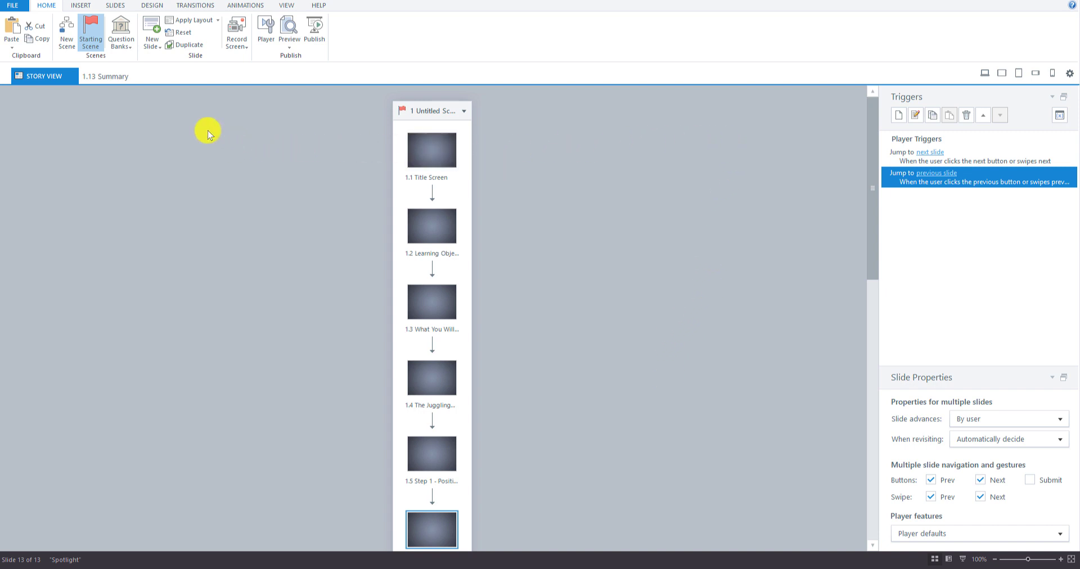
{"action": "left_click", "coordinate": [438, 158]}
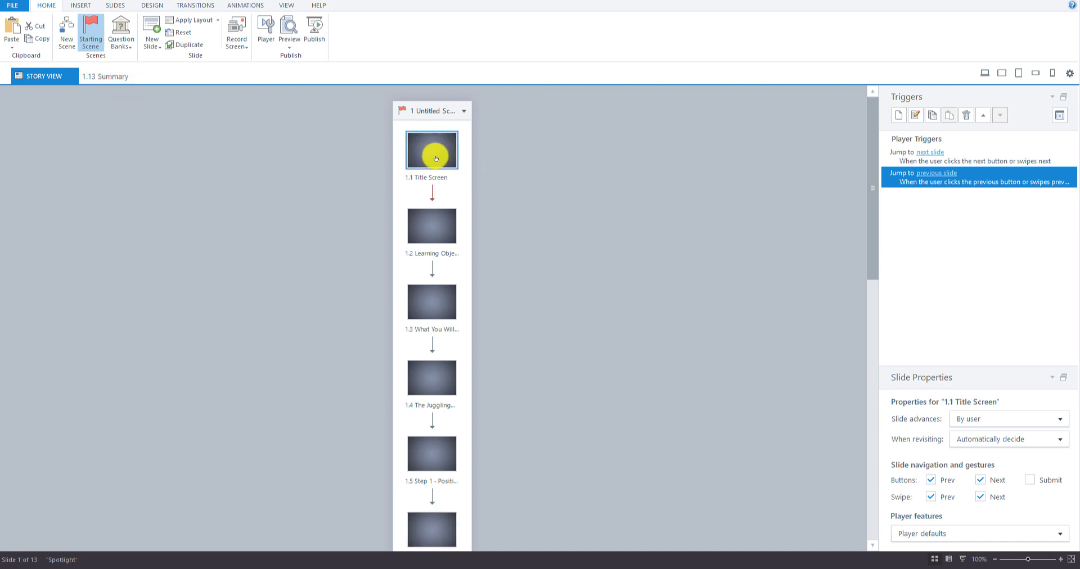
{"action": "double_click", "coordinate": [436, 158]}
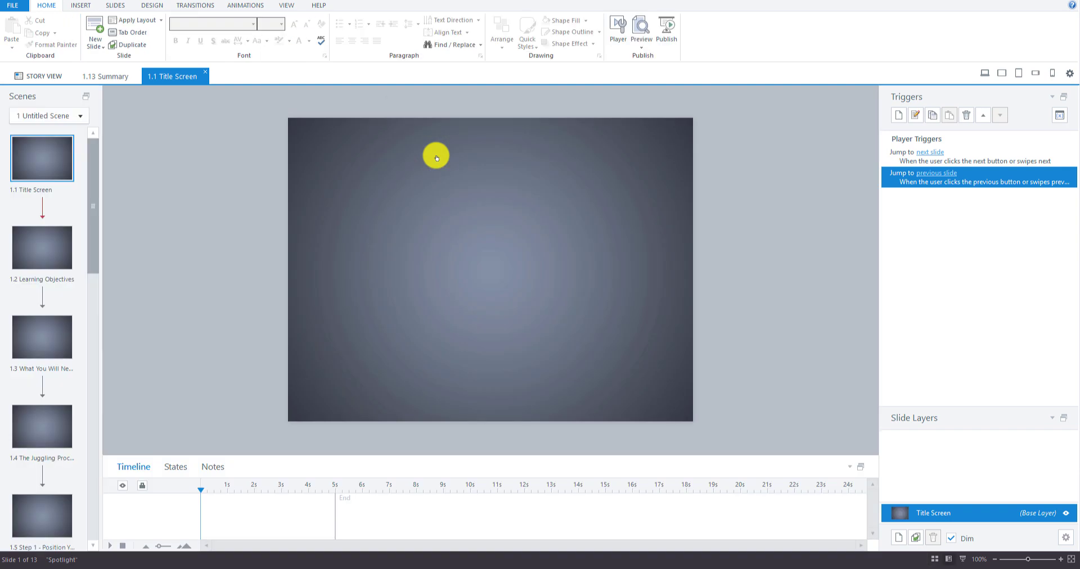